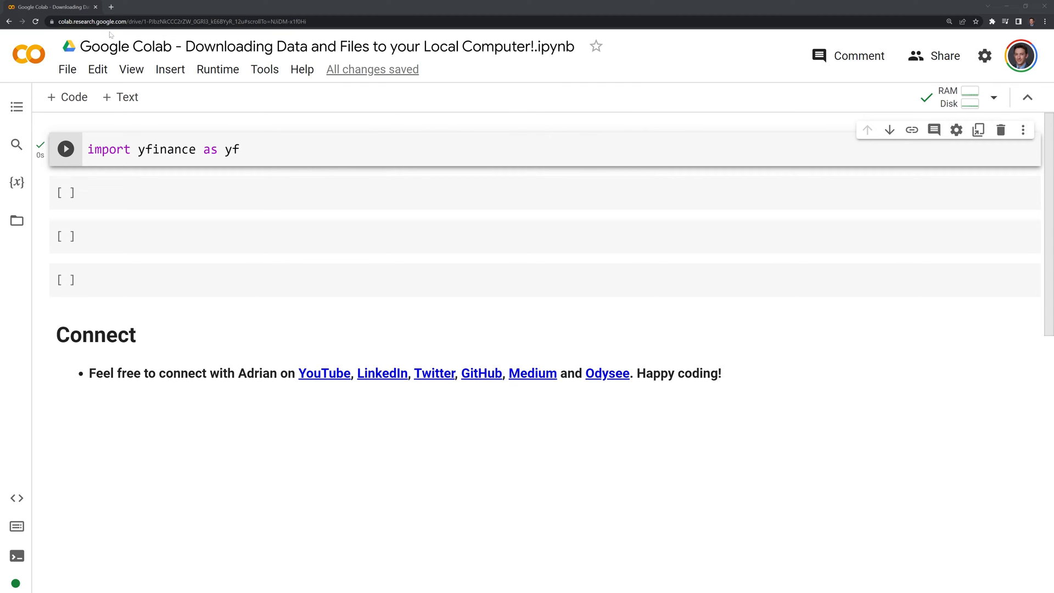
- Download the notebook as an .ipynb file into the local Downloads folder
{"action": "left_click", "coordinate": [68, 70]}
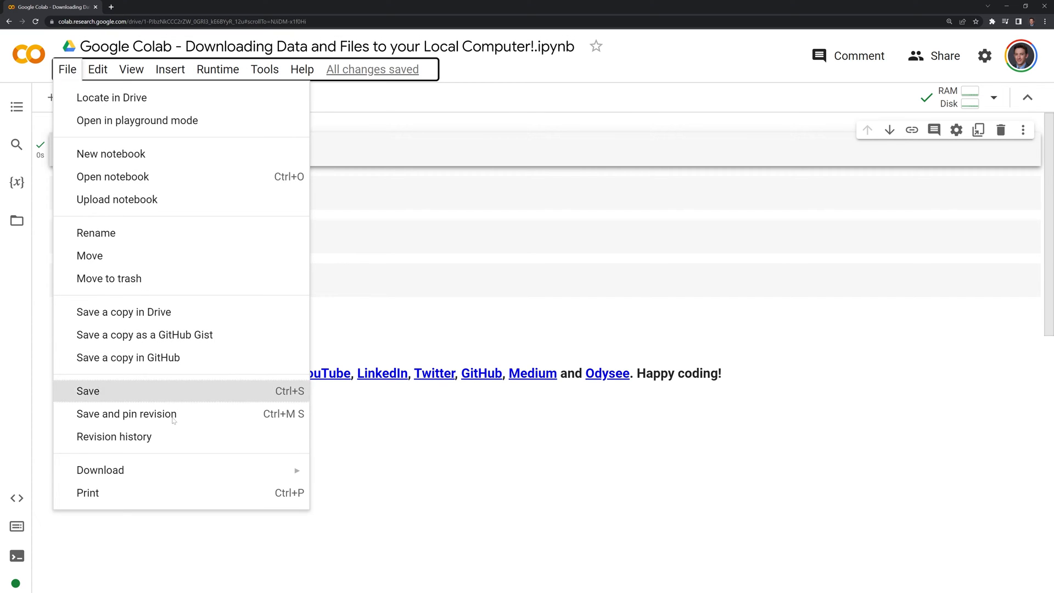
{"action": "mouse_move", "coordinate": [101, 470]}
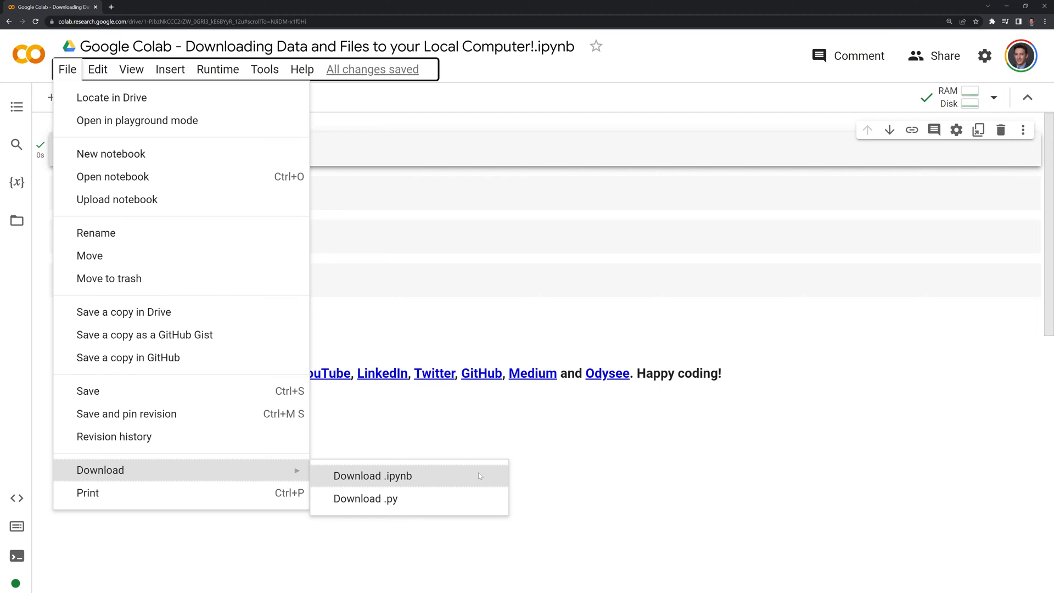
{"action": "left_click", "coordinate": [450, 479]}
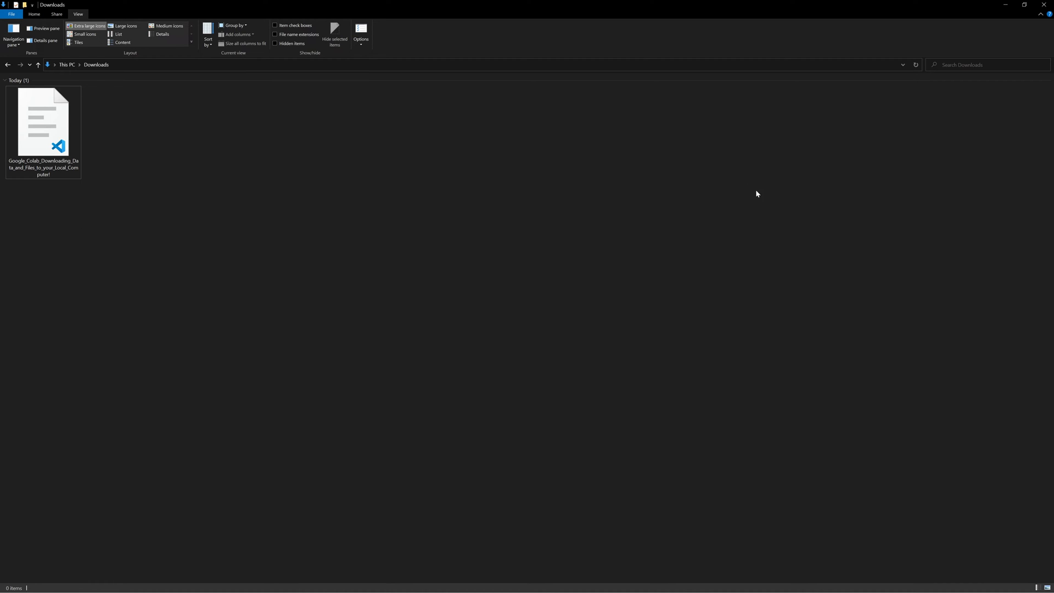
- Run the yfinance import and the yf.download cell to fetch SPY and AAPL daily prices
{"action": "left_click", "coordinate": [1006, 7]}
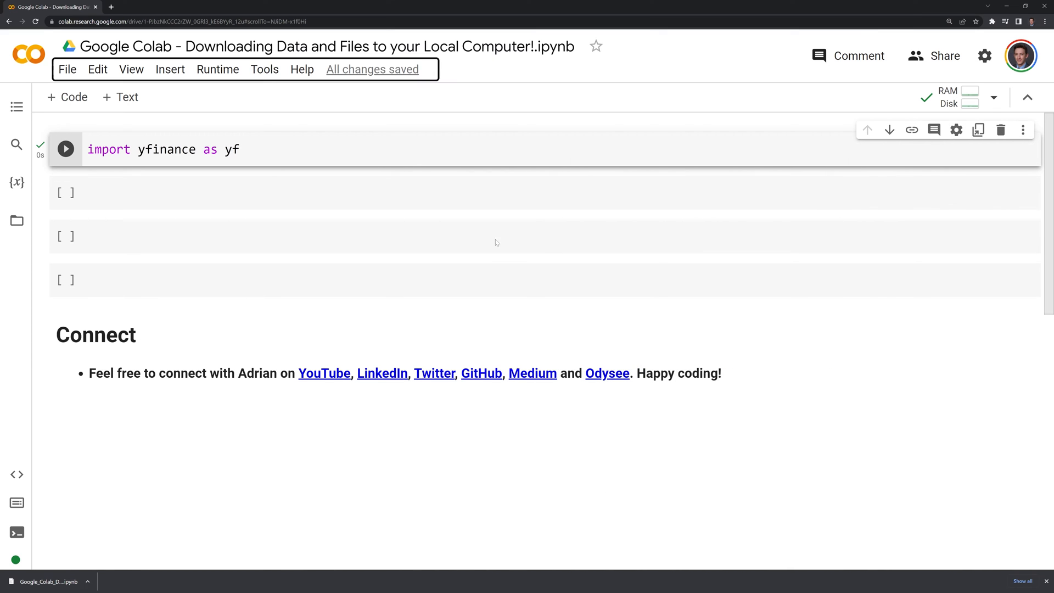
{"action": "key", "text": "shift+Return"}
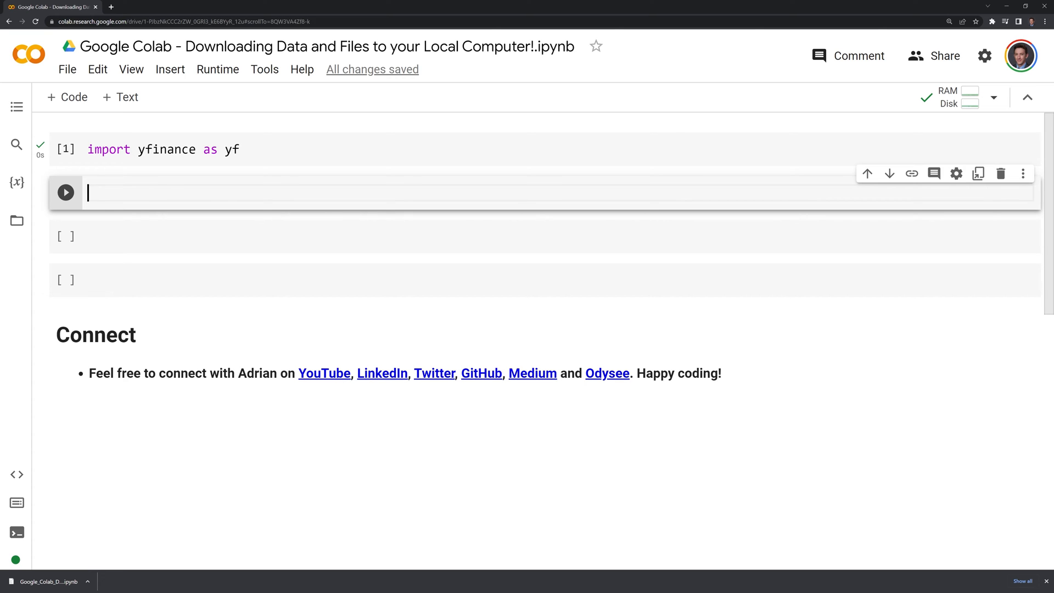
{"action": "type", "text": "data = yf.download('SPY AAPL',start='2020-01-01',end='2023-07-14')"}
{"action": "key", "text": "shift+Return"}
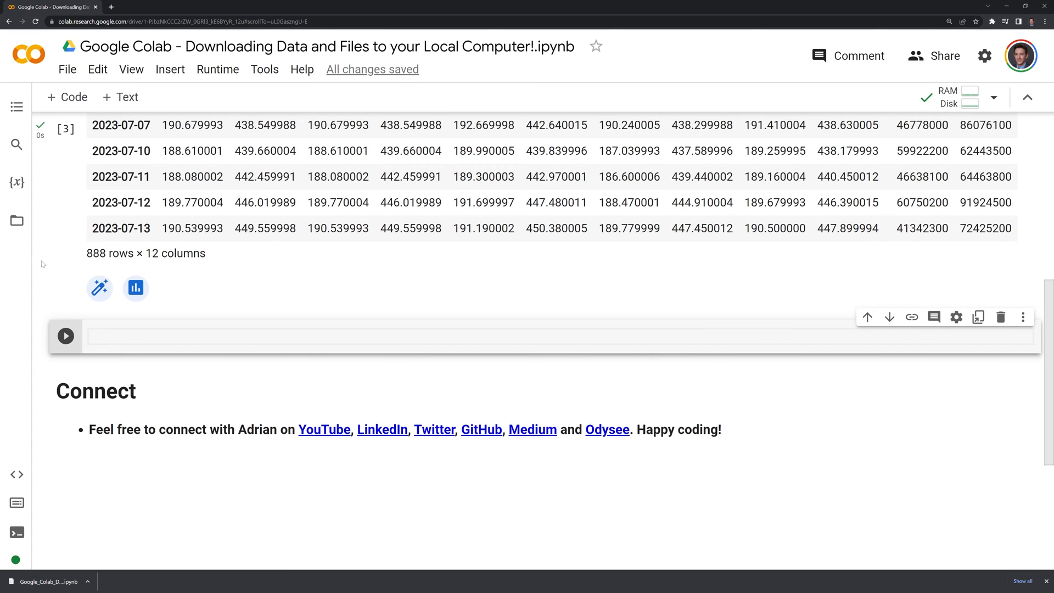
{"action": "scroll", "coordinate": [94, 293], "scroll_direction": "up", "scroll_amount": 5}
{"action": "scroll", "coordinate": [94, 293], "scroll_direction": "up", "scroll_amount": 2}
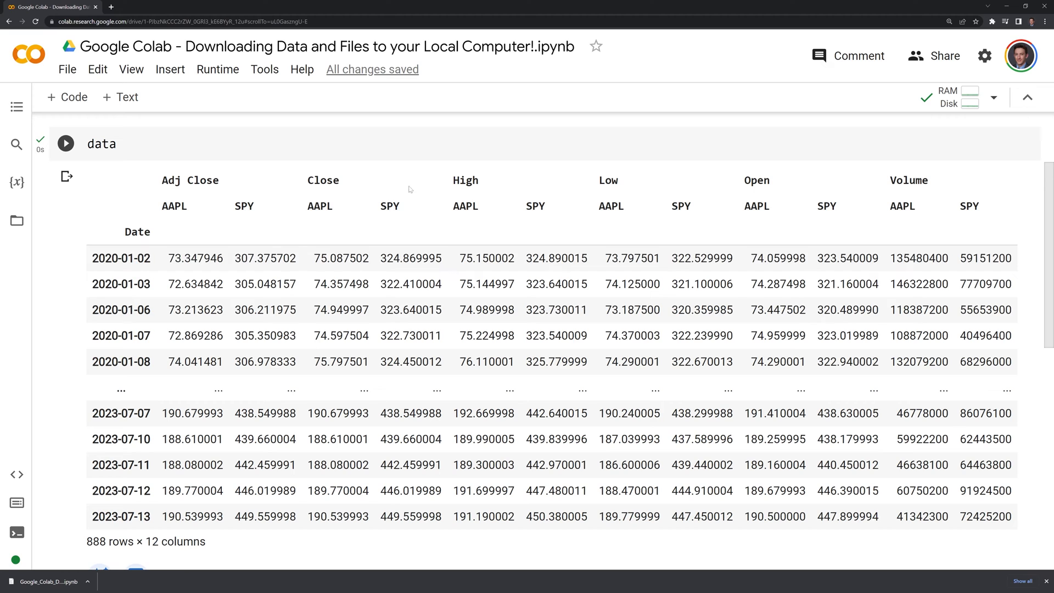
{"action": "scroll", "coordinate": [366, 213], "scroll_direction": "down", "scroll_amount": 5}
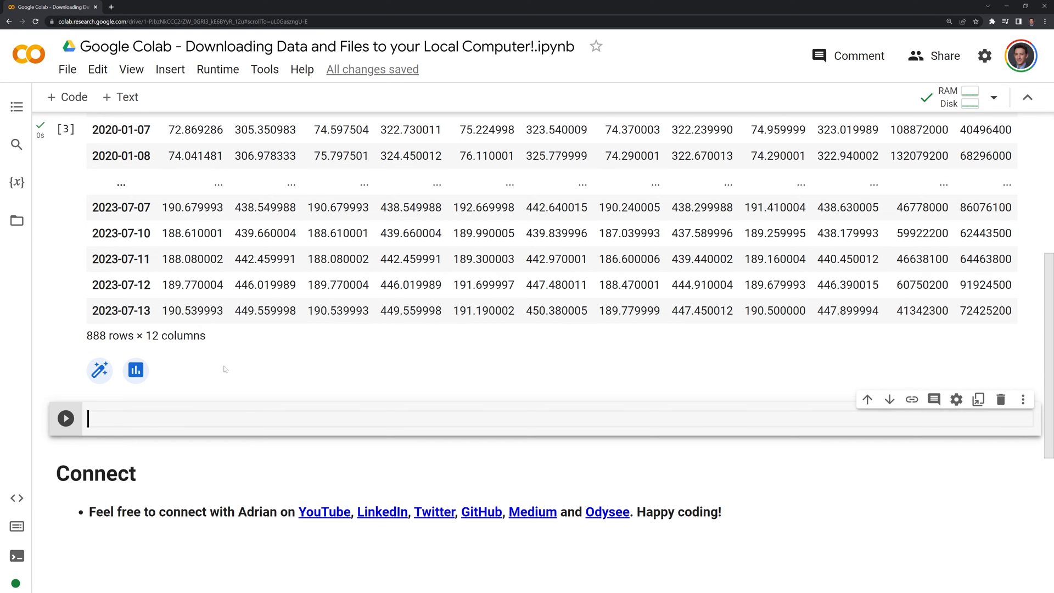
{"action": "mouse_move", "coordinate": [66, 129]}
{"action": "type", "text": "data."}
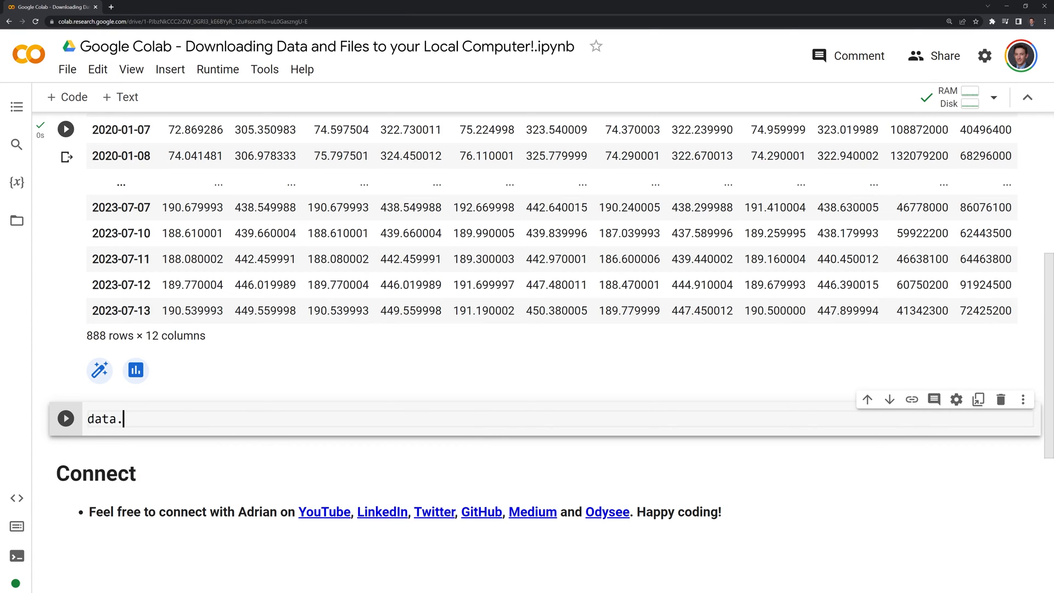
{"action": "type", "text": "to_excel"}
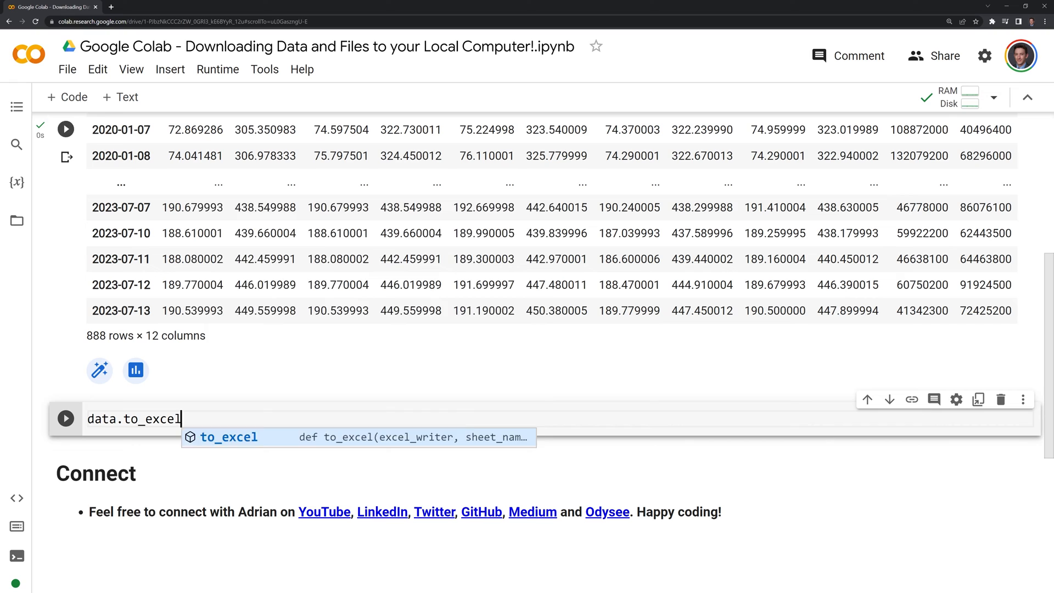
{"action": "type", "text": "('s"}
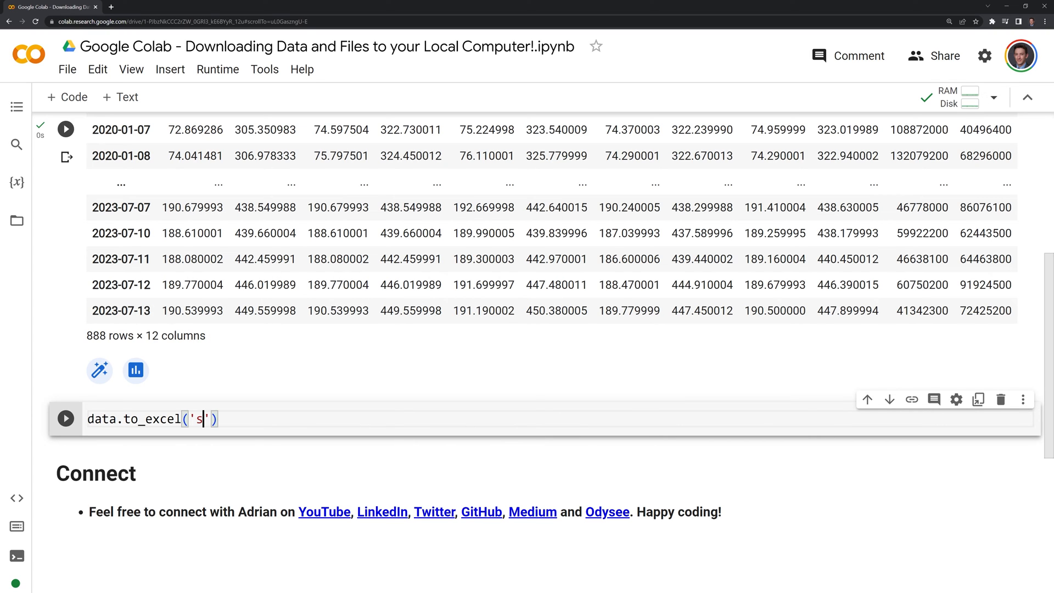
{"action": "type", "text": "tock_data.xlsx"}
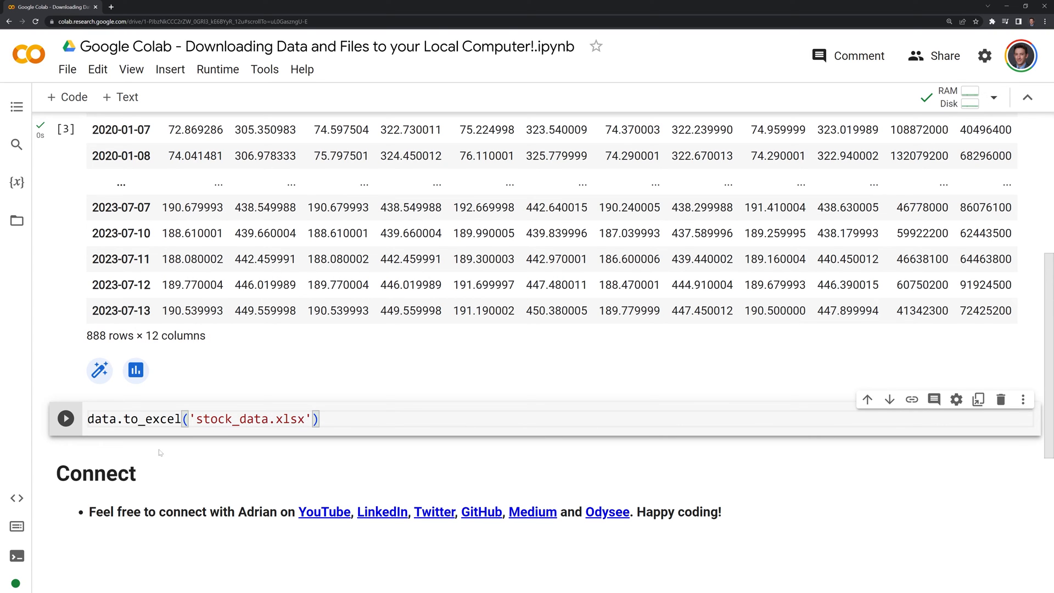
- Review the to_excel call and xlsx extension, then run data.to_excel('stock_data.xlsx')
{"action": "left_click_drag", "start_coordinate": [268, 419], "coordinate": [305, 419]}
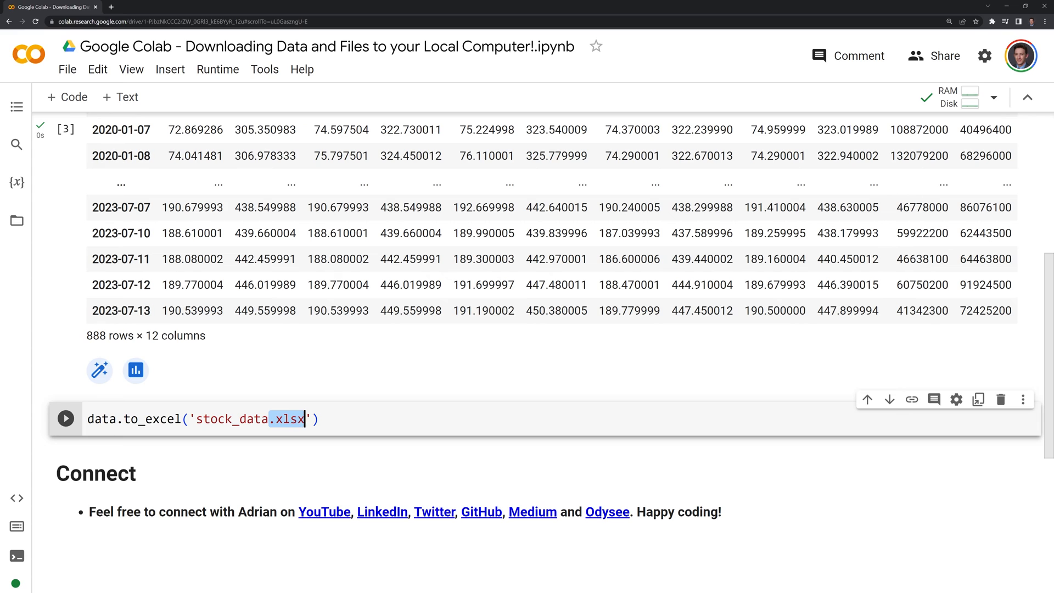
{"action": "left_click", "coordinate": [290, 418]}
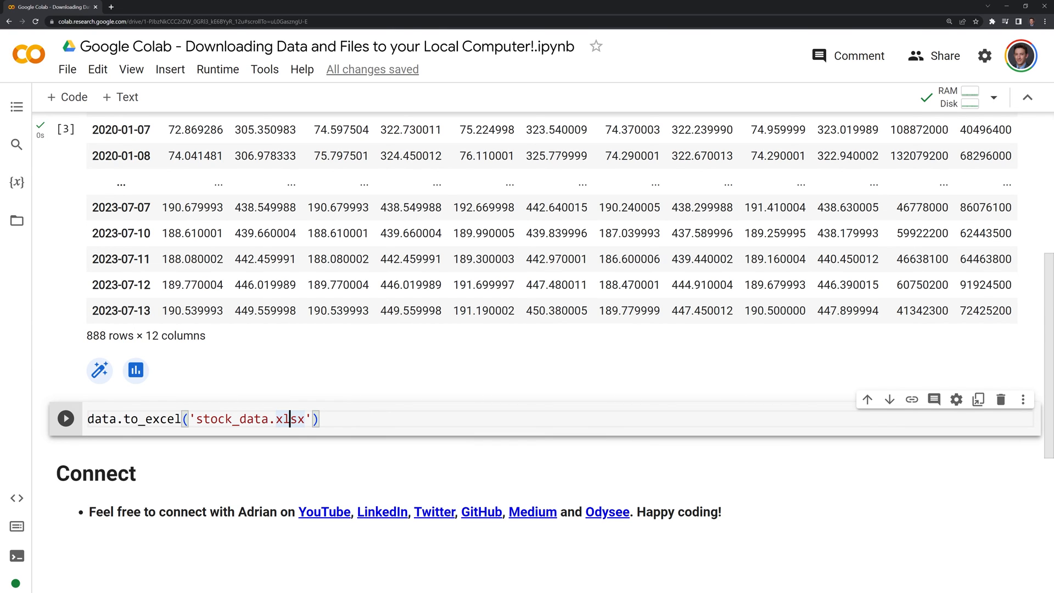
{"action": "left_click", "coordinate": [145, 418]}
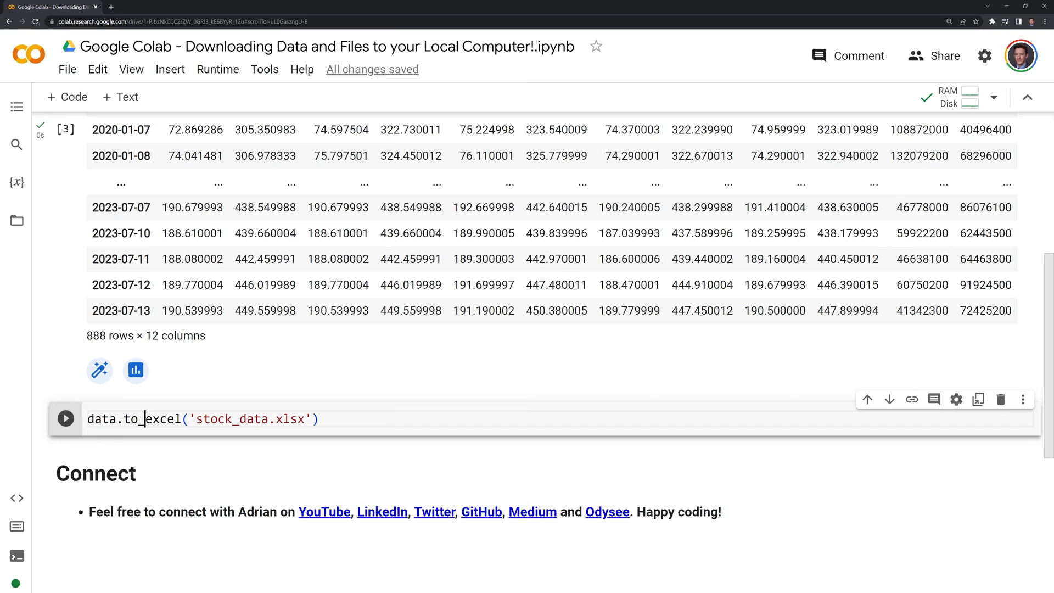
{"action": "double_click", "coordinate": [160, 418]}
{"action": "left_click", "coordinate": [275, 418]}
{"action": "key", "text": "shift+Right"}
{"action": "key", "text": "shift+Right"}
{"action": "key", "text": "shift+Right"}
{"action": "key", "text": "End"}
{"action": "left_click", "coordinate": [65, 418]}
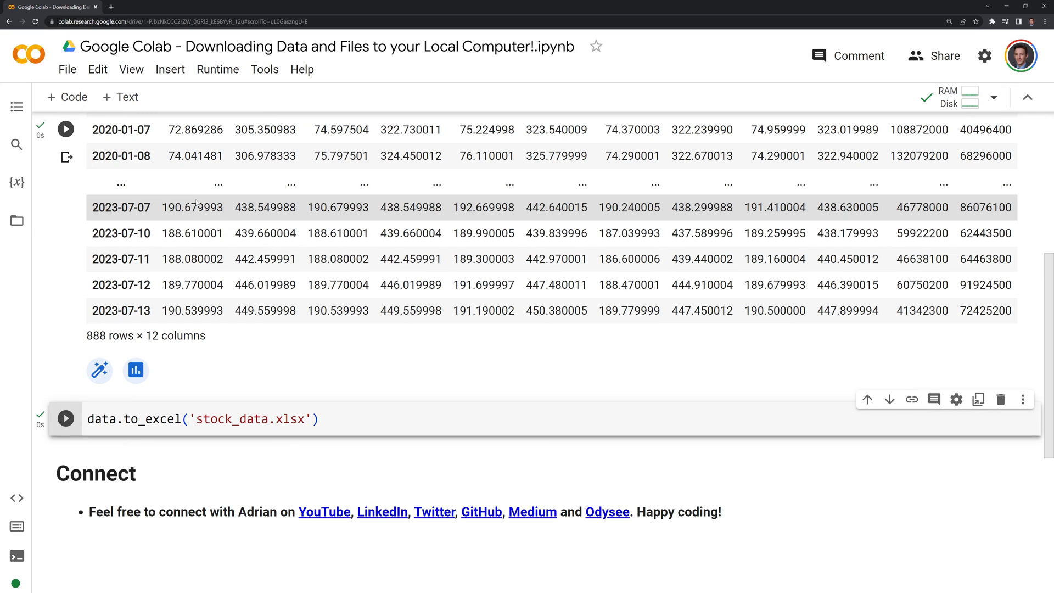
- Download stock_data.xlsx from the session files and confirm it in the local Downloads folder
{"action": "left_click", "coordinate": [16, 220]}
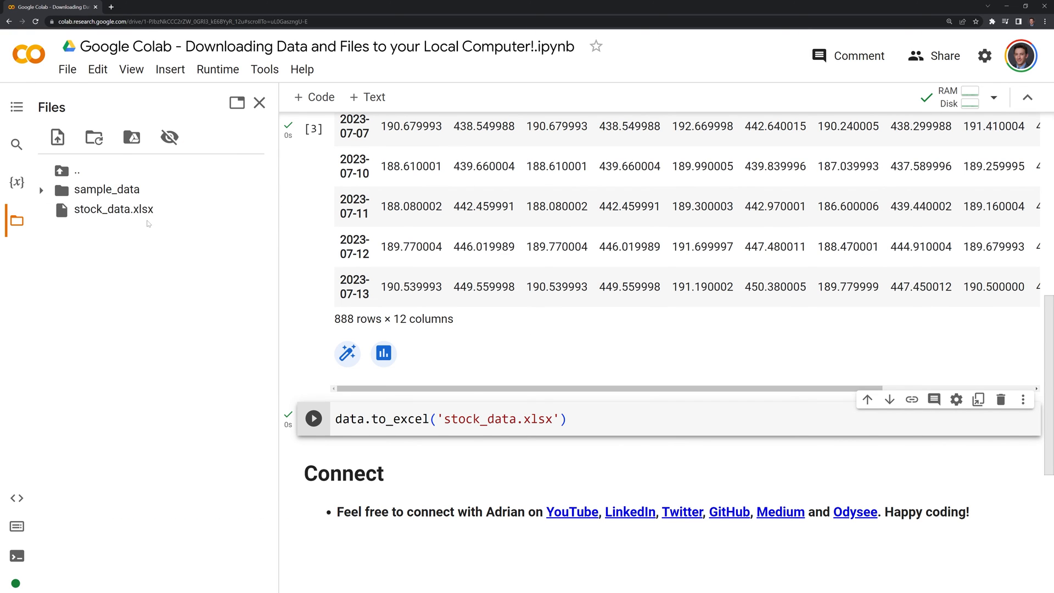
{"action": "mouse_move", "coordinate": [165, 209]}
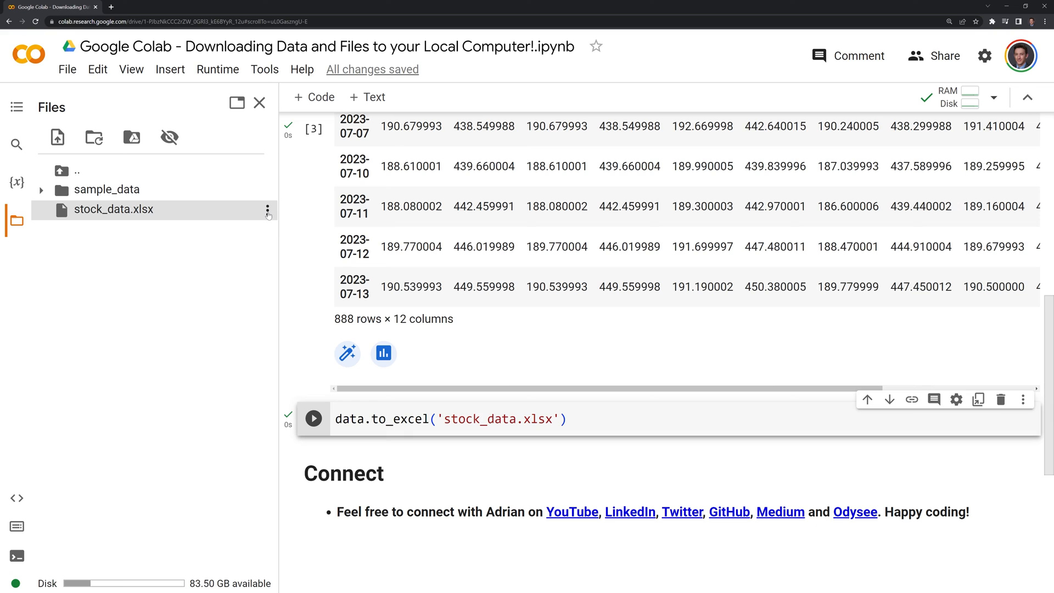
{"action": "left_click", "coordinate": [268, 210]}
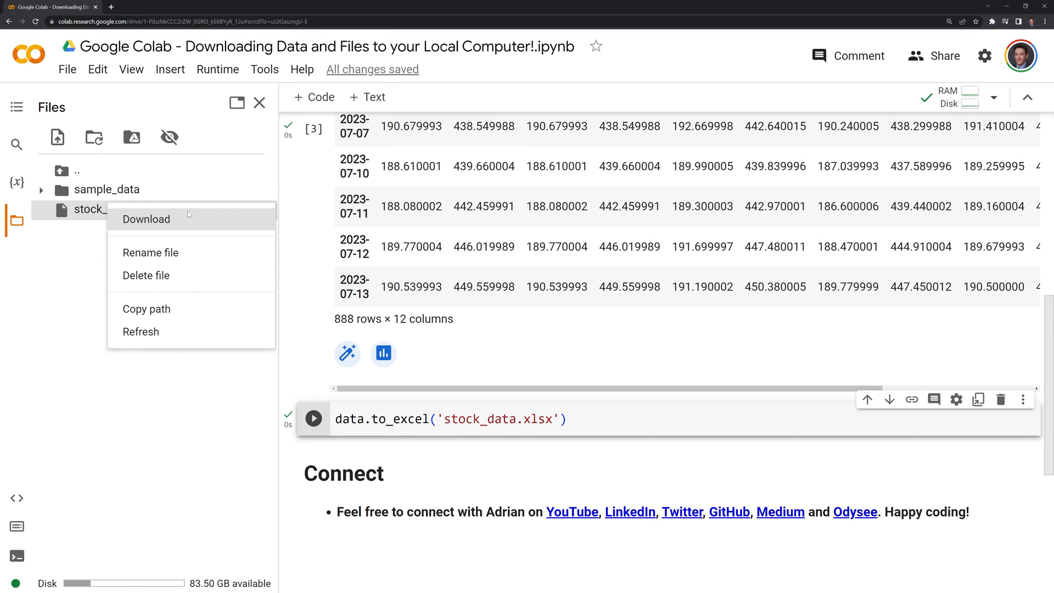
{"action": "left_click", "coordinate": [147, 219]}
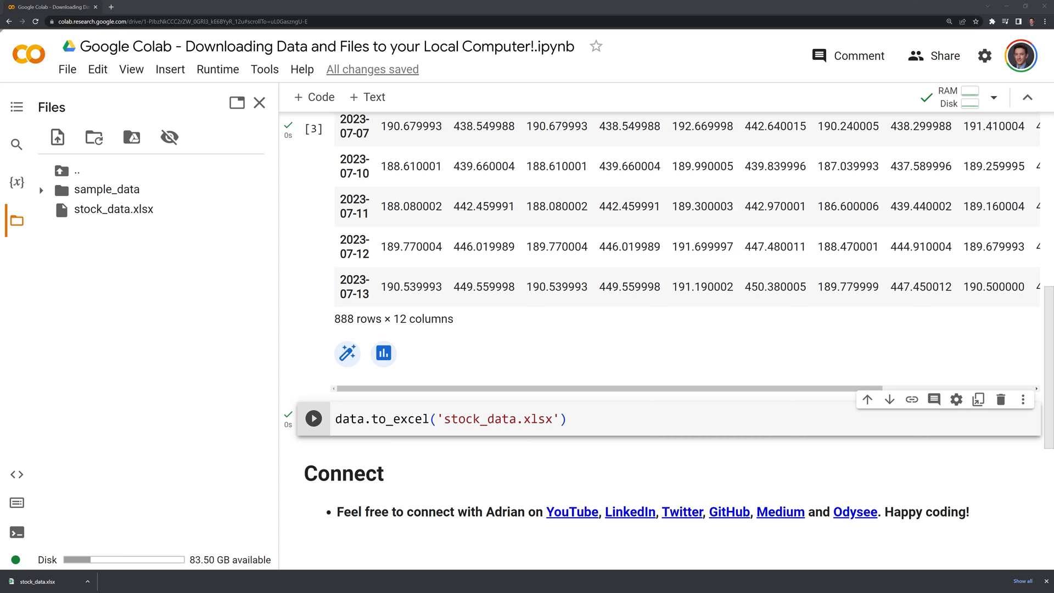
{"action": "key", "text": "alt+Tab"}
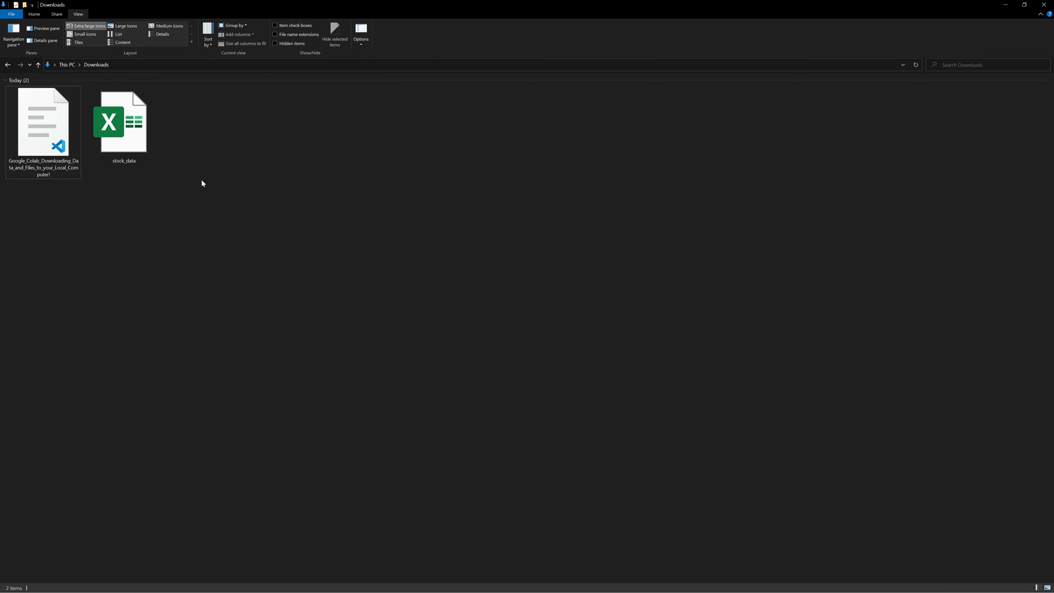
- Return from the Downloads folder to the Colab notebook
{"action": "key", "text": "alt+Tab"}
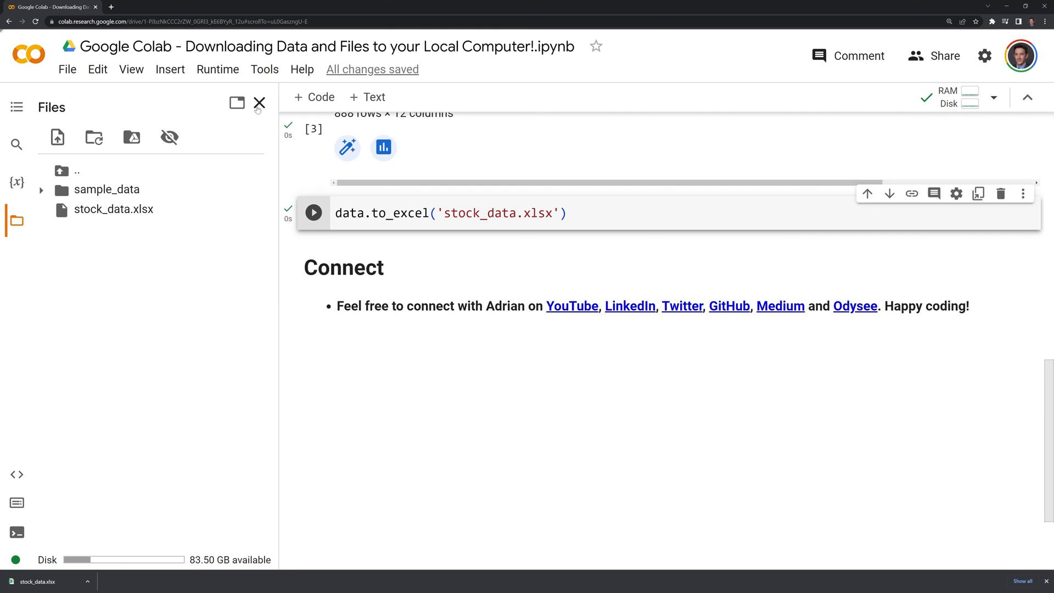